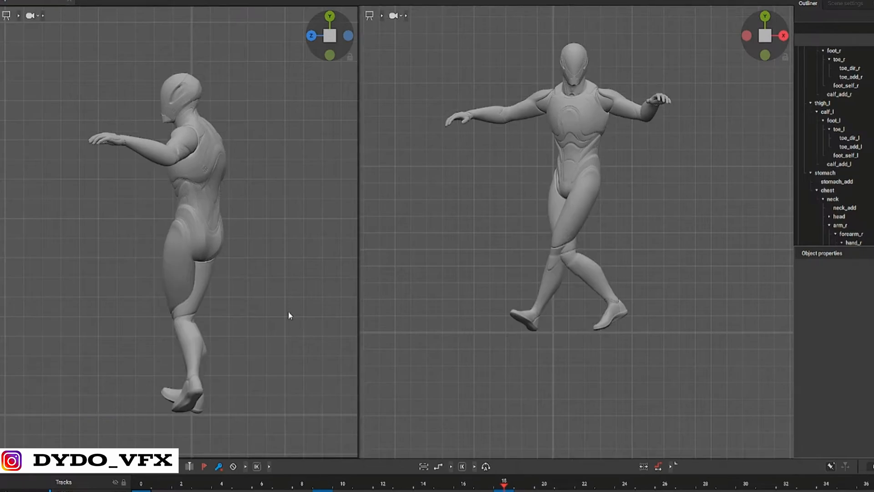
- Move the left foot forward in the side view of the frame 18 pose
{"action": "key", "text": "y"}
{"action": "left_click_drag", "start_coordinate": [196, 384], "coordinate": [169, 381]}
{"action": "double_click", "coordinate": [168, 396]}
{"action": "key", "text": "ctrl+z"}
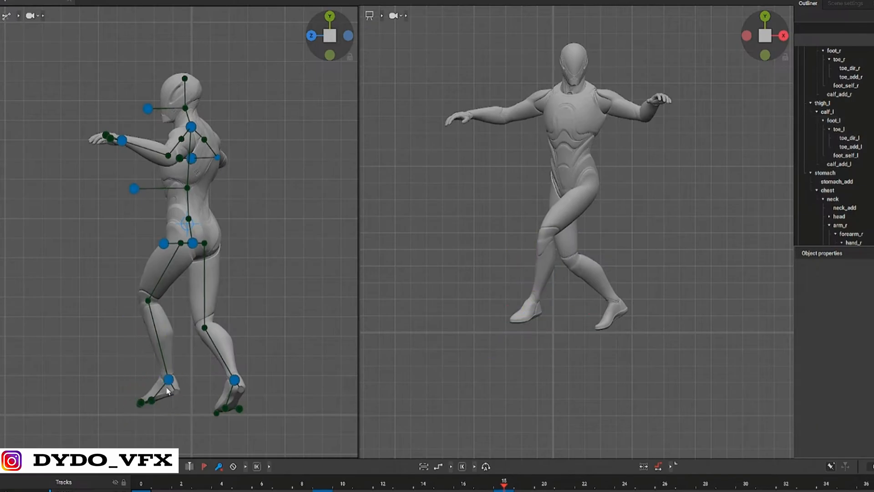
- Turn the pelvis slightly with its direction controller and pull the right hand inward at frame 18
{"action": "left_click", "coordinate": [164, 243]}
{"action": "left_click_drag", "start_coordinate": [554, 188], "coordinate": [561, 188]}
{"action": "left_click", "coordinate": [623, 137]}
{"action": "key", "text": "y"}
{"action": "left_click_drag", "start_coordinate": [469, 115], "coordinate": [480, 118]}
{"action": "left_click", "coordinate": [656, 100]}
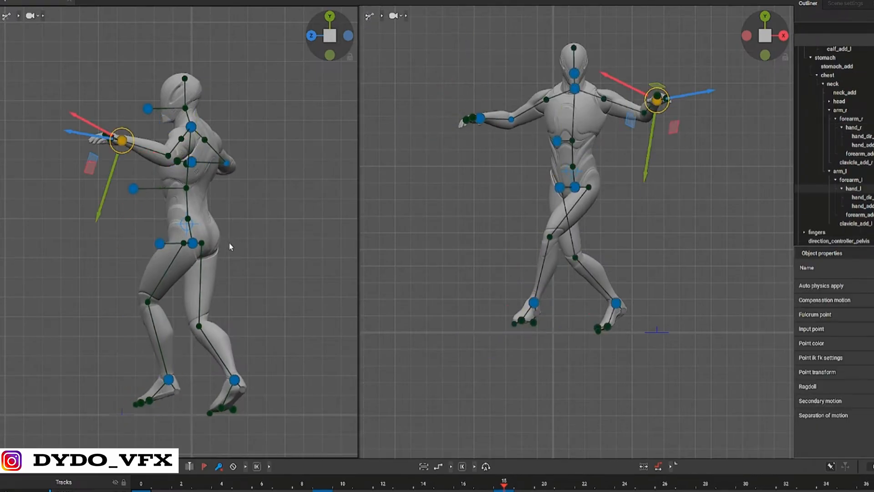
- Select the pelvis together with the upper-body controllers and shift them backward in the side view at frame 18
{"action": "left_click", "coordinate": [193, 243]}
{"action": "left_click_drag", "start_coordinate": [153, 115], "coordinate": [261, 246]}
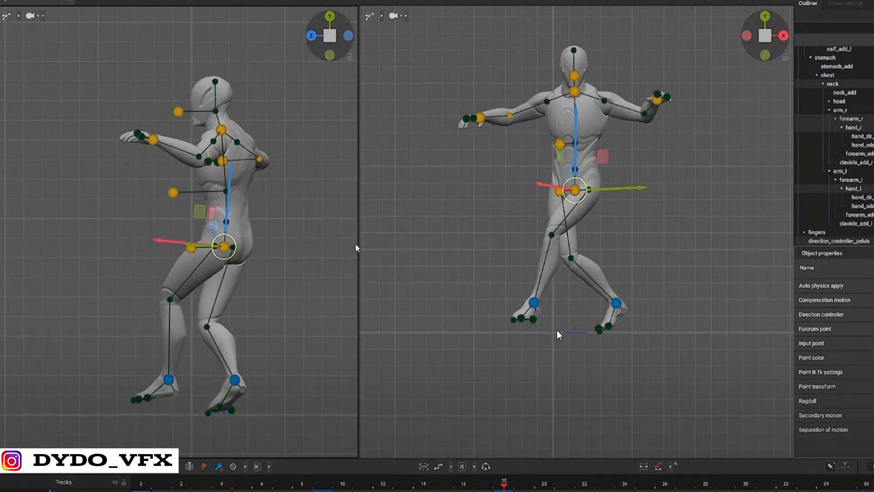
{"action": "left_click", "coordinate": [336, 311]}
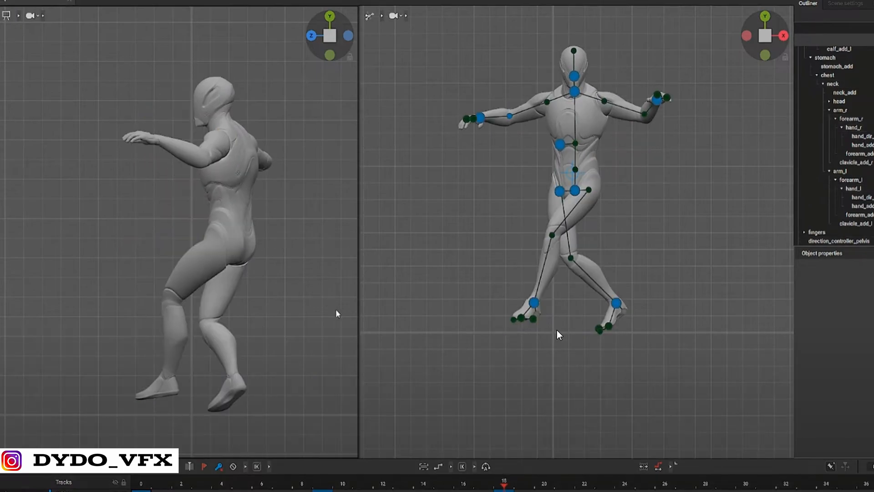
- Step back through the animation from frame 18 to frame 0 to examine how the poses flow
{"action": "key", "text": "Left"}
{"action": "key", "text": "Left"}
{"action": "key", "text": "Left"}
{"action": "key", "text": "Left"}
{"action": "key", "text": "Left"}
{"action": "key", "text": "Left"}
{"action": "key", "text": "Left"}
{"action": "key", "text": "Left"}
{"action": "key", "text": "Left"}
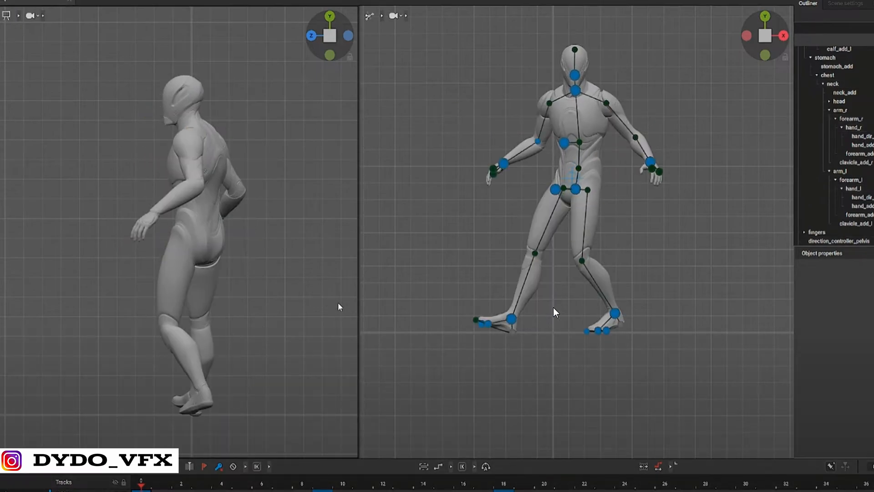
{"action": "key", "text": "ctrl+z"}
{"action": "key", "text": "ctrl+z"}
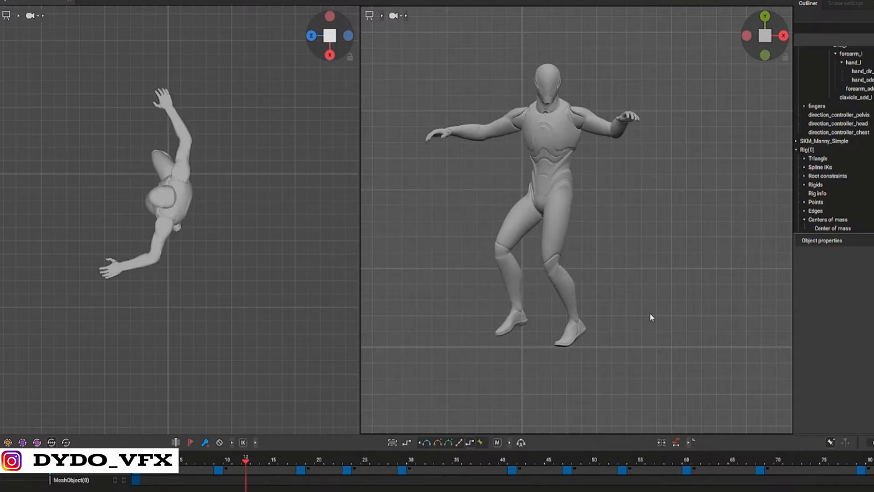
- Enlarge the front view and review the character's walk closely across the timeline
{"action": "left_click", "coordinate": [375, 14]}
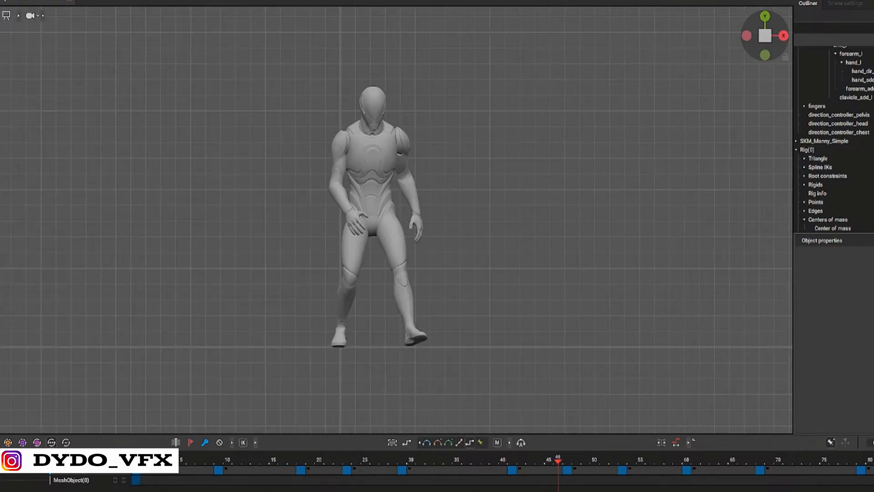
{"action": "scroll", "coordinate": [453, 202], "scroll_direction": "up", "scroll_amount": 2}
{"action": "middle_click_drag", "start_coordinate": [453, 202], "coordinate": [458, 180]}
{"action": "scroll", "coordinate": [597, 177], "scroll_direction": "down", "scroll_amount": 1}
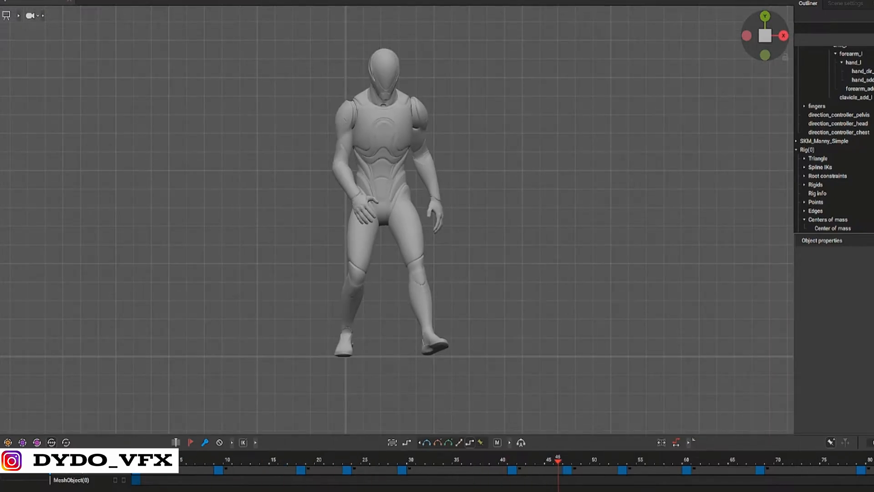
{"action": "scroll", "coordinate": [567, 231], "scroll_direction": "up", "scroll_amount": 2}
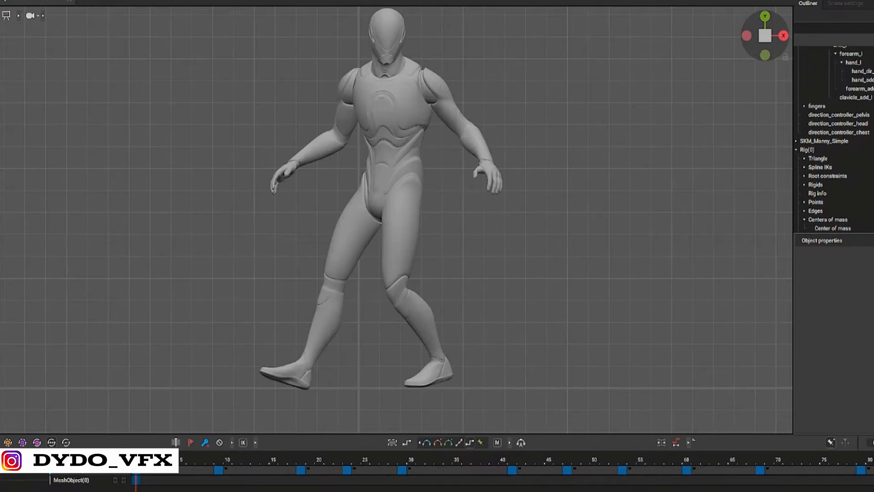
{"action": "scroll", "coordinate": [639, 337], "scroll_direction": "down", "scroll_amount": 1}
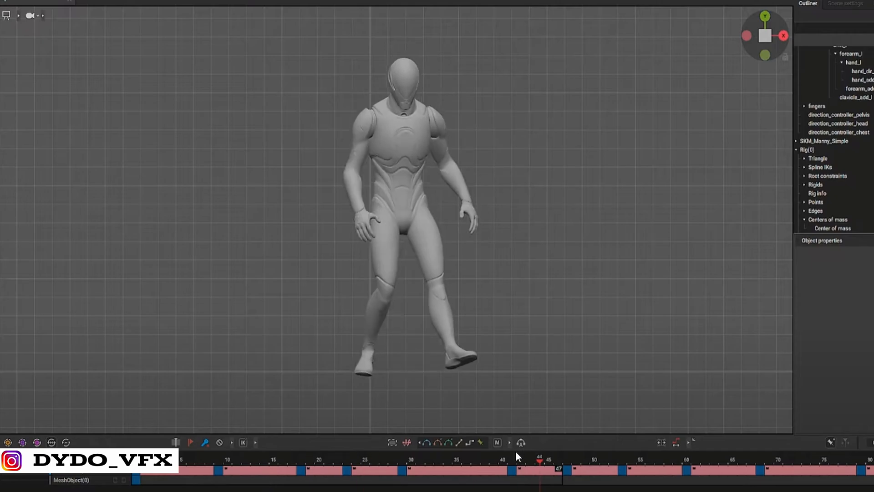
{"action": "left_click", "coordinate": [502, 475]}
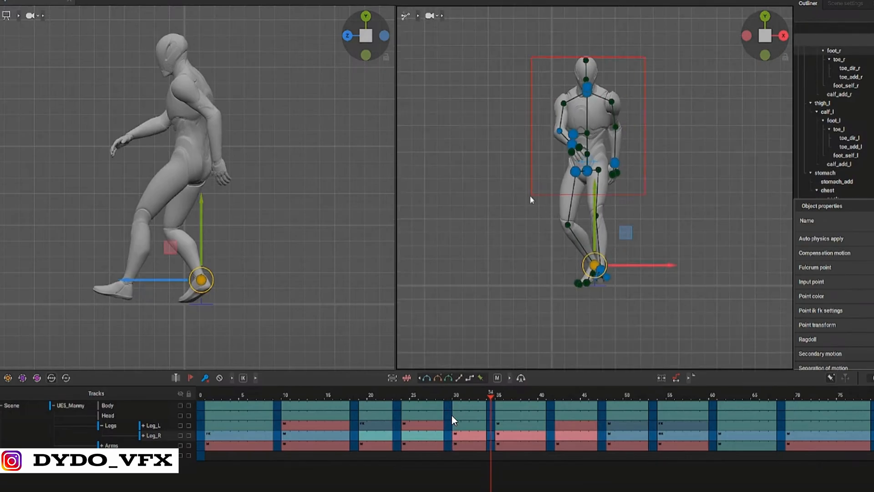
- Select the pelvis and upper-body controllers and compare the poses at frames 29 and 34
{"action": "left_click", "coordinate": [588, 172]}
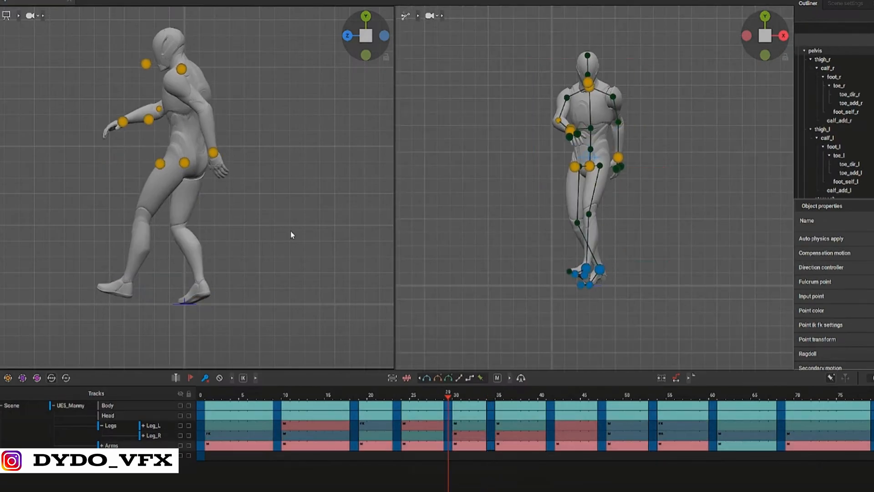
{"action": "key", "text": "Down"}
{"action": "key", "text": "Up"}
{"action": "key", "text": "Up"}
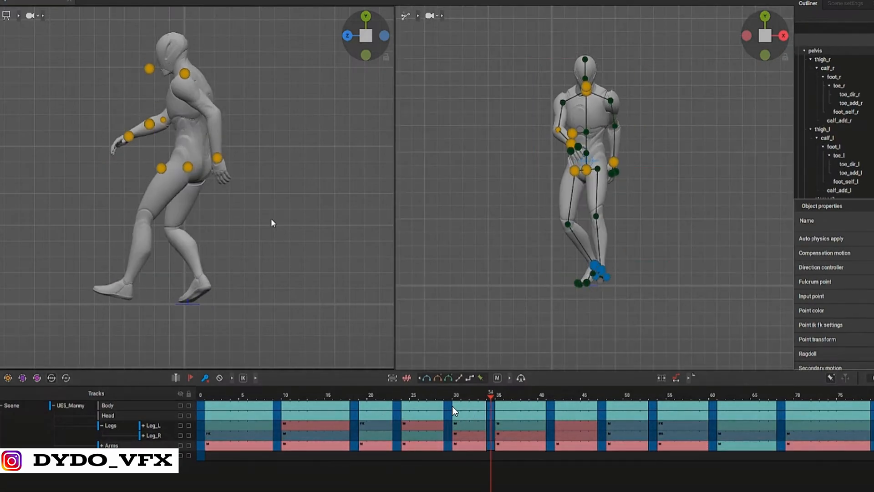
{"action": "key", "text": "Down"}
{"action": "key", "text": "Up"}
{"action": "key", "text": "Down"}
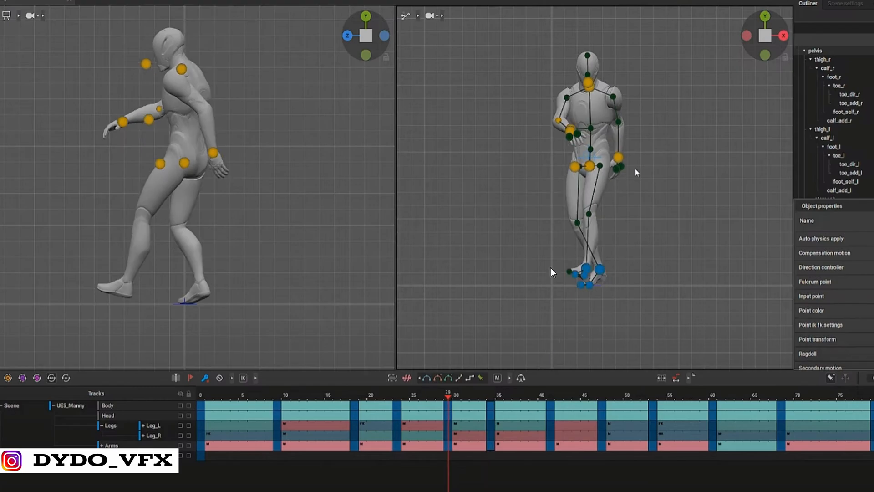
{"action": "key", "text": "Up"}
- Nudge the pelvis and upper body slightly toward the character's left at frame 29
{"action": "left_click", "coordinate": [587, 169]}
{"action": "key", "text": "Down"}
{"action": "left_click", "coordinate": [597, 166]}
{"action": "left_click_drag", "start_coordinate": [616, 168], "coordinate": [592, 168]}
{"action": "left_click", "coordinate": [617, 173]}
{"action": "key", "text": "Down"}
{"action": "key", "text": "Up"}
{"action": "left_click", "coordinate": [595, 167]}
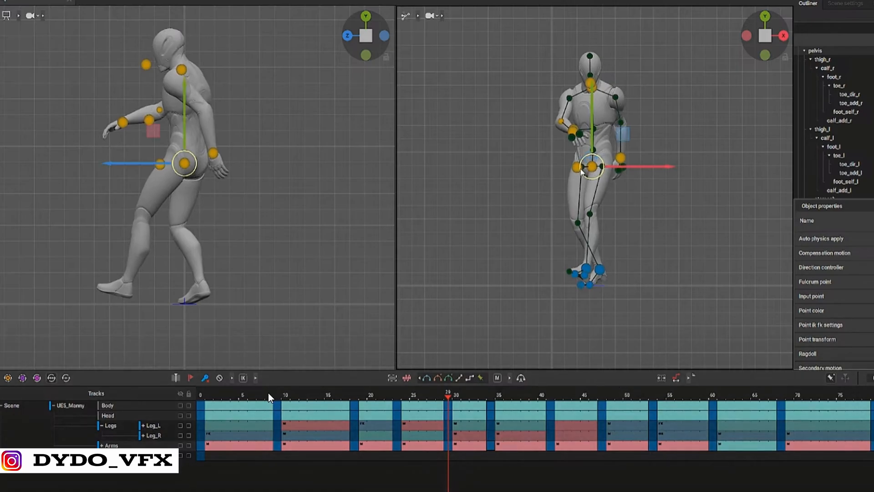
- At frame 34, move the left foot outward and pull the right knee inward in the front view
{"action": "left_click", "coordinate": [604, 183]}
{"action": "key", "text": "Down"}
{"action": "key", "text": "Up"}
{"action": "key", "text": "Up"}
{"action": "left_click", "coordinate": [601, 269]}
{"action": "scroll", "coordinate": [631, 282], "scroll_direction": "up", "scroll_amount": 3}
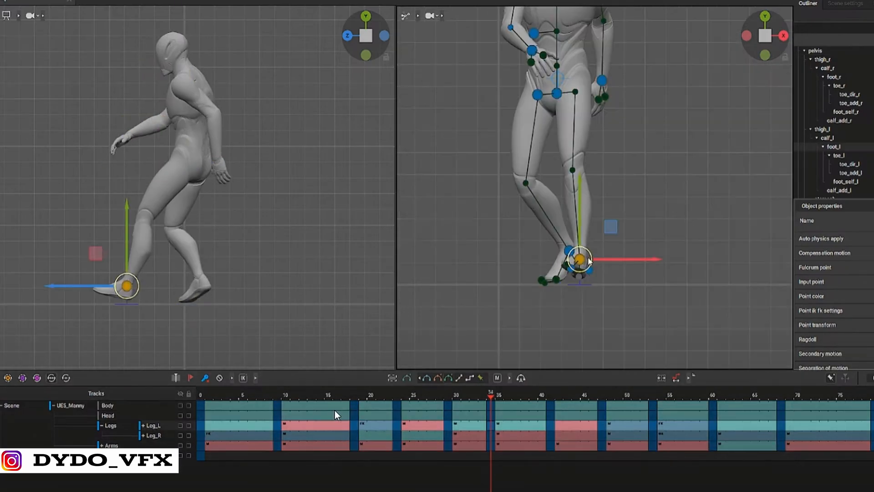
{"action": "left_click_drag", "start_coordinate": [646, 258], "coordinate": [662, 257]}
{"action": "left_click_drag", "start_coordinate": [523, 183], "coordinate": [546, 179]}
- Compare the adjusted leg pose at frame 34 with the neighbouring key poses
{"action": "left_click", "coordinate": [651, 220]}
{"action": "key", "text": "Down"}
{"action": "key", "text": "Up"}
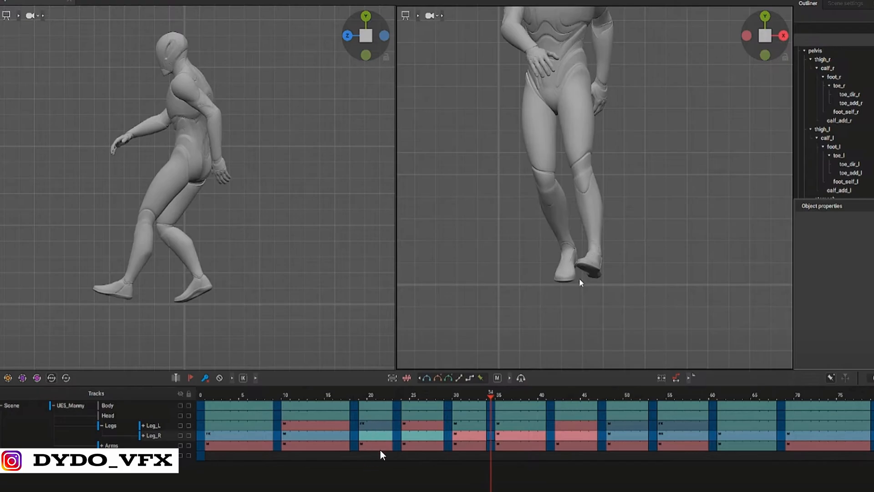
{"action": "key", "text": "Up"}
{"action": "key", "text": "Down"}
{"action": "key", "text": "Down"}
{"action": "key", "text": "Up"}
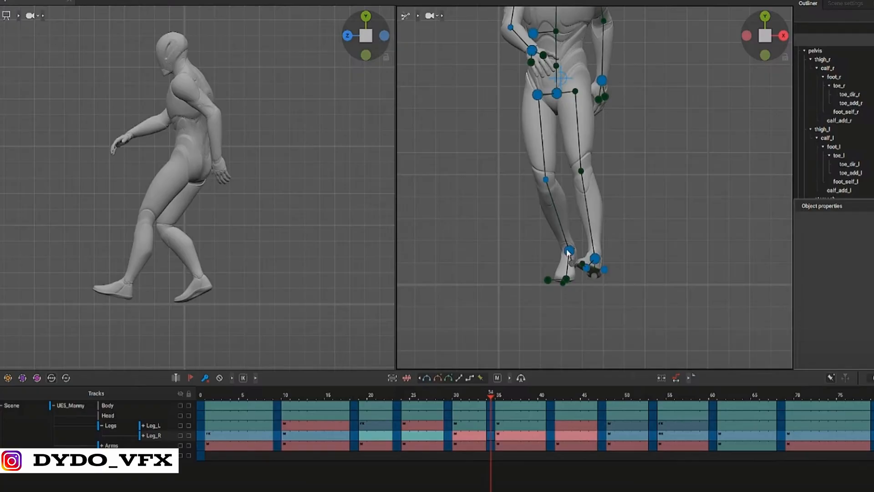
- Tip the right foot further onto its toes and shift the pelvis and upper body toward the character's left at frame 34
{"action": "left_click", "coordinate": [570, 250]}
{"action": "scroll", "coordinate": [612, 192], "scroll_direction": "down", "scroll_amount": 3}
{"action": "left_click", "coordinate": [568, 181]}
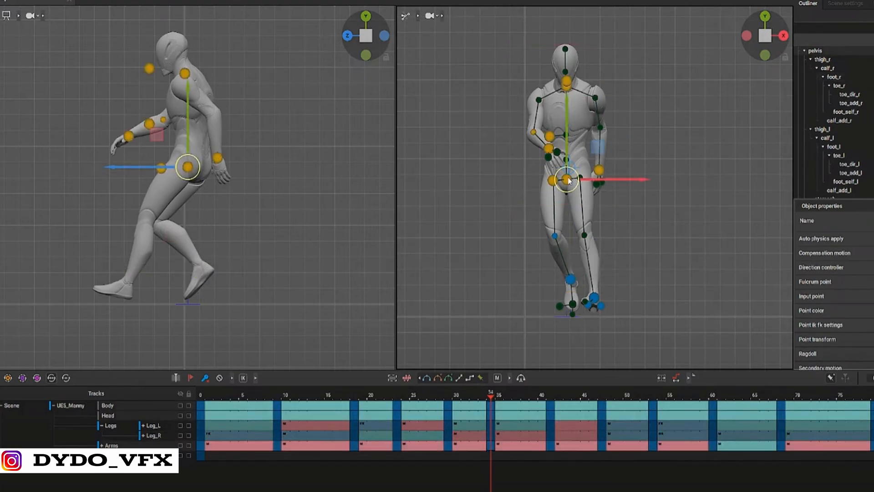
{"action": "left_click", "coordinate": [609, 224]}
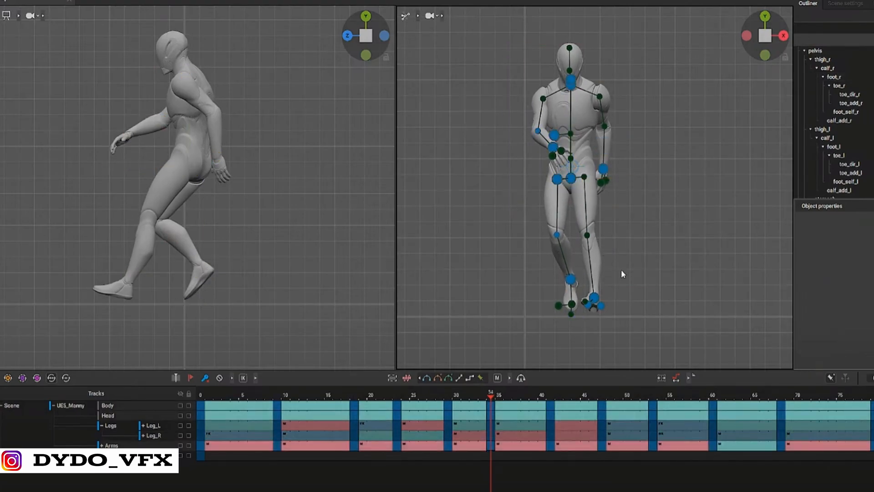
{"action": "key", "text": "Down"}
{"action": "key", "text": "space"}
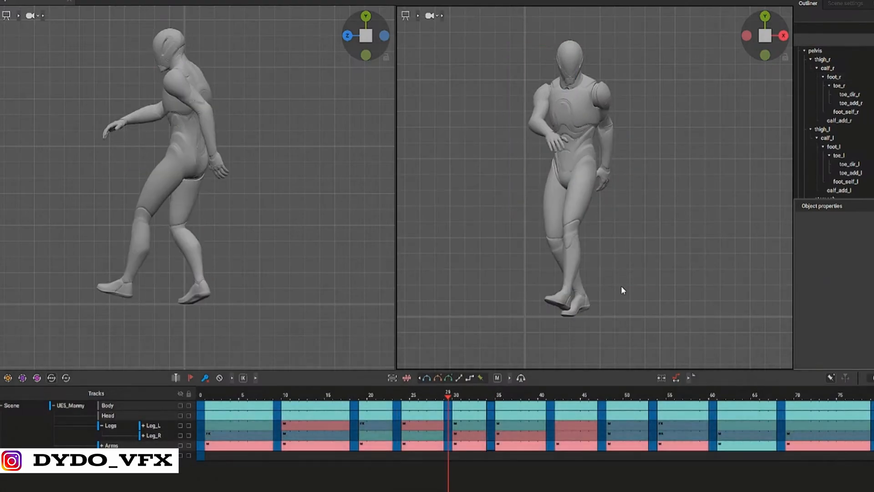
{"action": "key", "text": "space"}
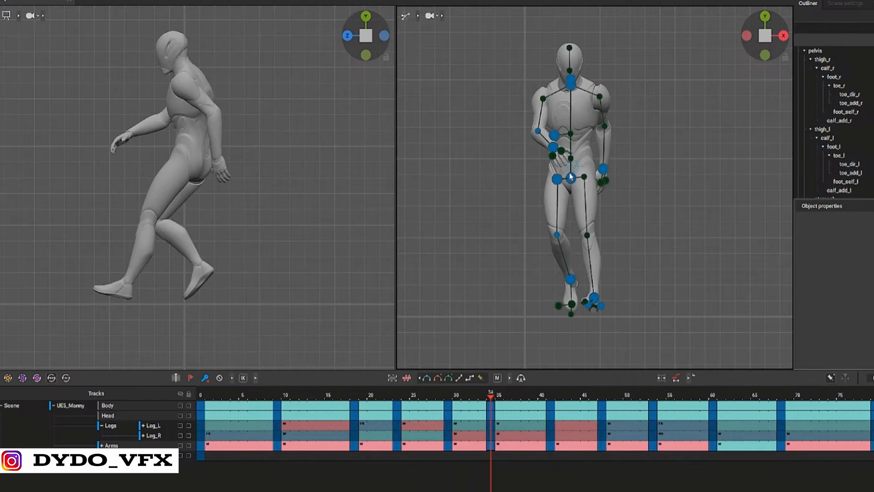
- Raise the whole body at frame 34 with the center of mass and check it against the adjacent key poses
{"action": "left_click", "coordinate": [575, 166]}
{"action": "left_click_drag", "start_coordinate": [575, 167], "coordinate": [575, 157]}
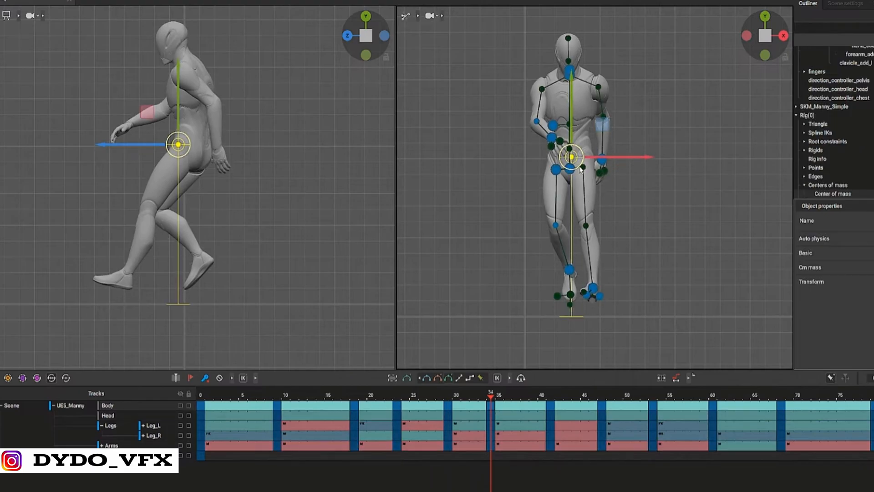
{"action": "left_click", "coordinate": [623, 223]}
{"action": "key", "text": "Down"}
{"action": "key", "text": "Up"}
{"action": "key", "text": "Up"}
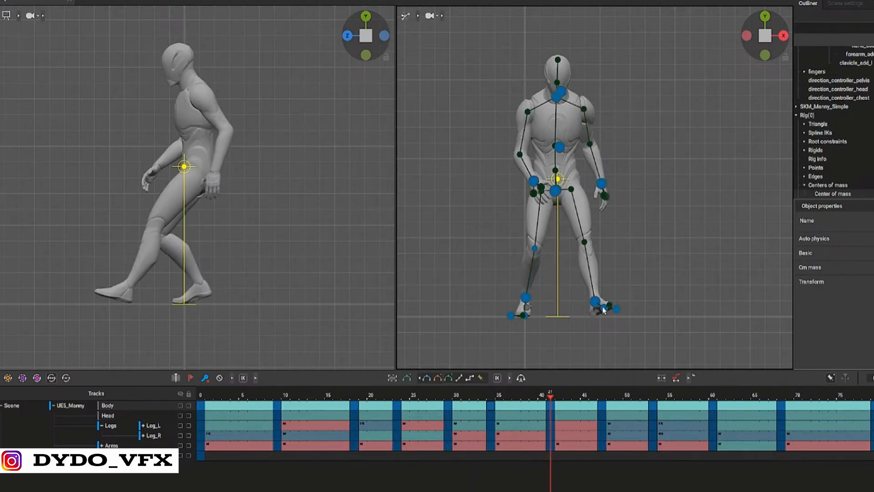
- Move the left foot and its toe controllers inward at frame 34
{"action": "left_click", "coordinate": [494, 431]}
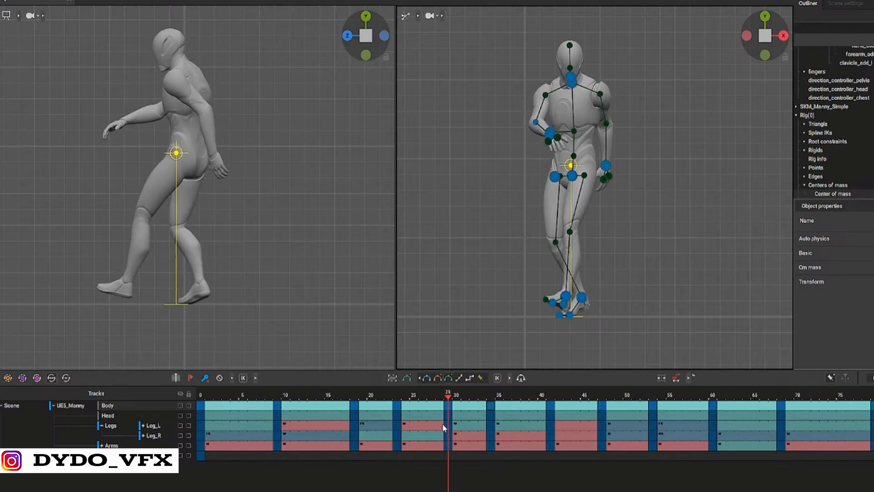
{"action": "left_click_drag", "start_coordinate": [541, 68], "coordinate": [664, 184]}
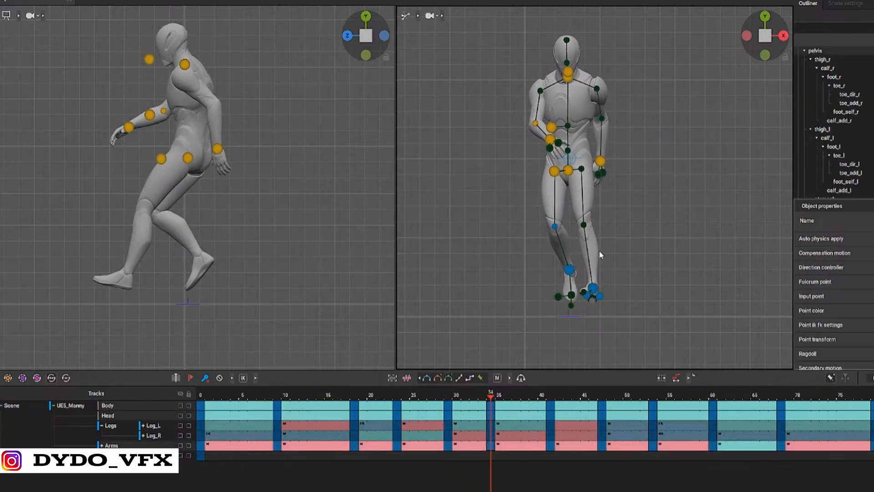
{"action": "left_click", "coordinate": [584, 289]}
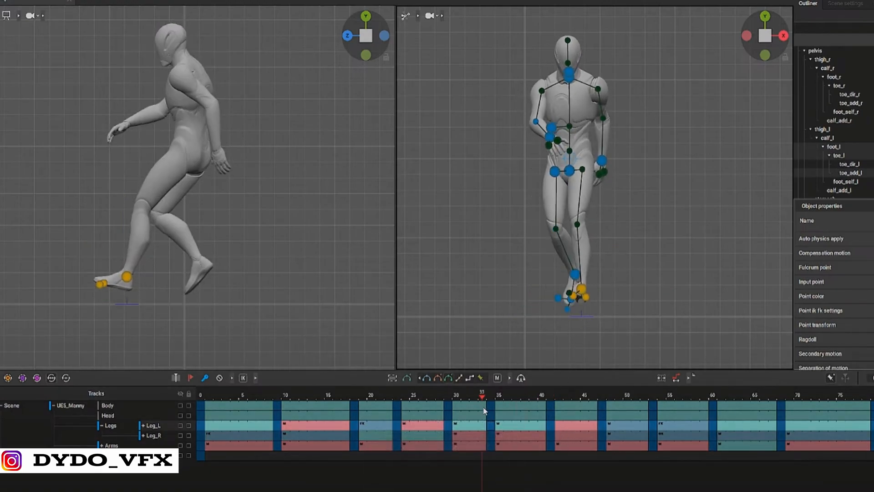
- Lower the center of mass slightly at frame 34 and compare the height with the neighbouring key poses
{"action": "left_click", "coordinate": [576, 163]}
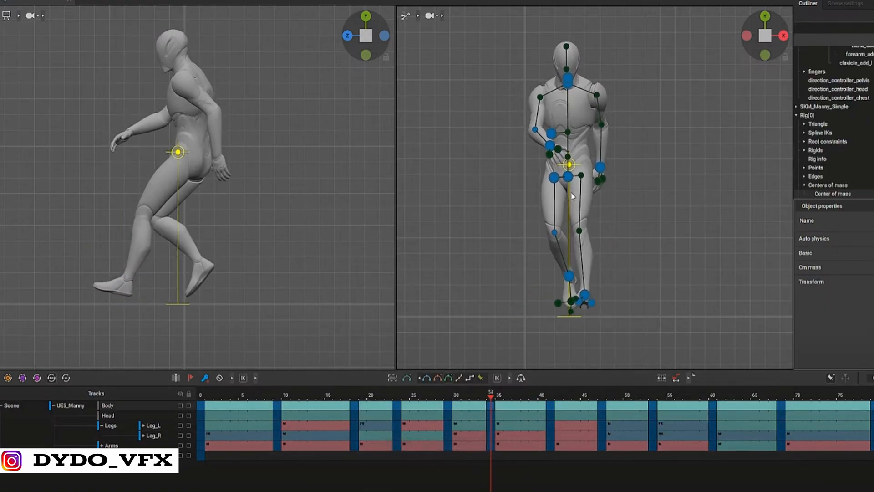
{"action": "key", "text": "Down"}
{"action": "key", "text": "Up"}
{"action": "key", "text": "w"}
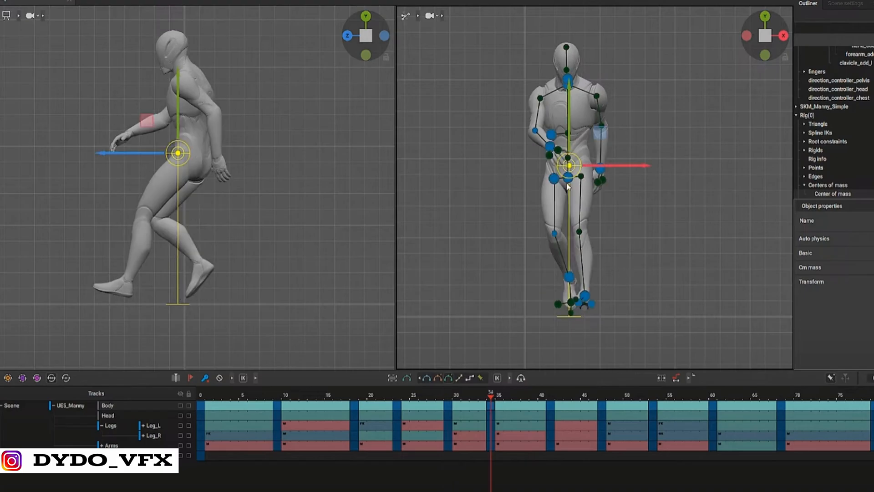
{"action": "left_click_drag", "start_coordinate": [574, 164], "coordinate": [574, 163]}
{"action": "key", "text": "q"}
{"action": "key", "text": "Down"}
{"action": "key", "text": "Down"}
{"action": "key", "text": "Up"}
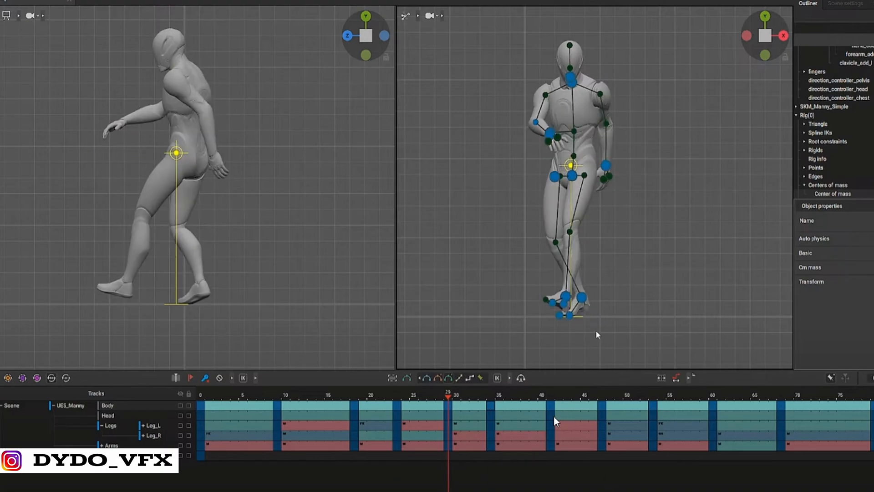
- Select the pelvis and upper-body controllers at frame 29 and lower them slightly
{"action": "key", "text": "Up"}
{"action": "key", "text": "w"}
{"action": "key", "text": "q"}
{"action": "key", "text": "Down"}
{"action": "key", "text": "w"}
{"action": "left_click_drag", "start_coordinate": [632, 61], "coordinate": [512, 203]}
{"action": "left_click_drag", "start_coordinate": [569, 187], "coordinate": [573, 189]}
{"action": "key", "text": "q"}
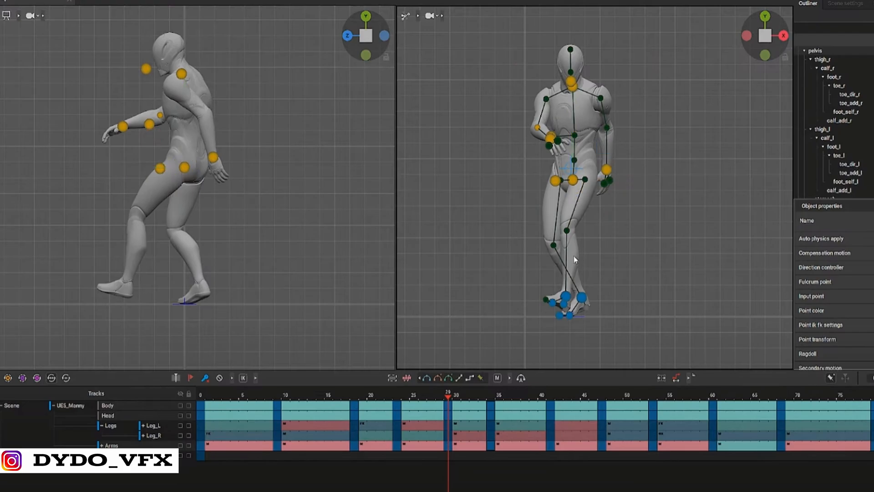
- Flip between the key poses around frame 29 to examine the body's vertical movement
{"action": "key", "text": "Down"}
{"action": "key", "text": "Up"}
{"action": "key", "text": "Down"}
{"action": "key", "text": "Up"}
{"action": "key", "text": "Down"}
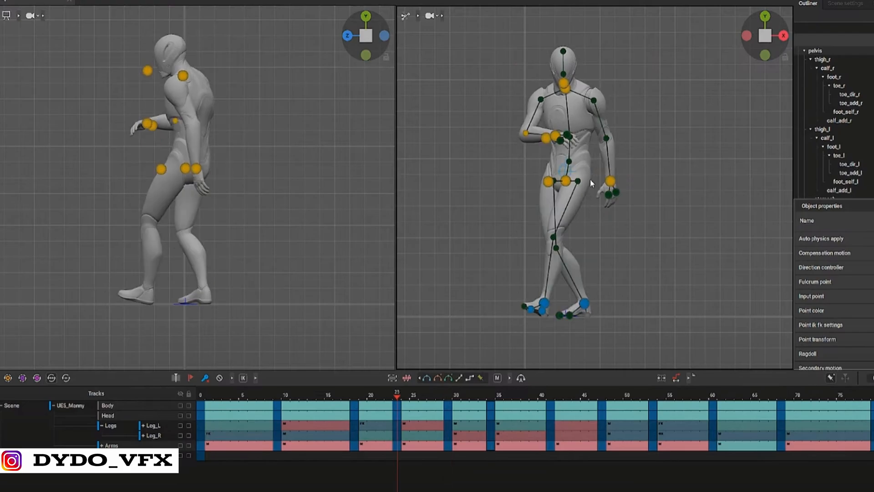
{"action": "key", "text": "w"}
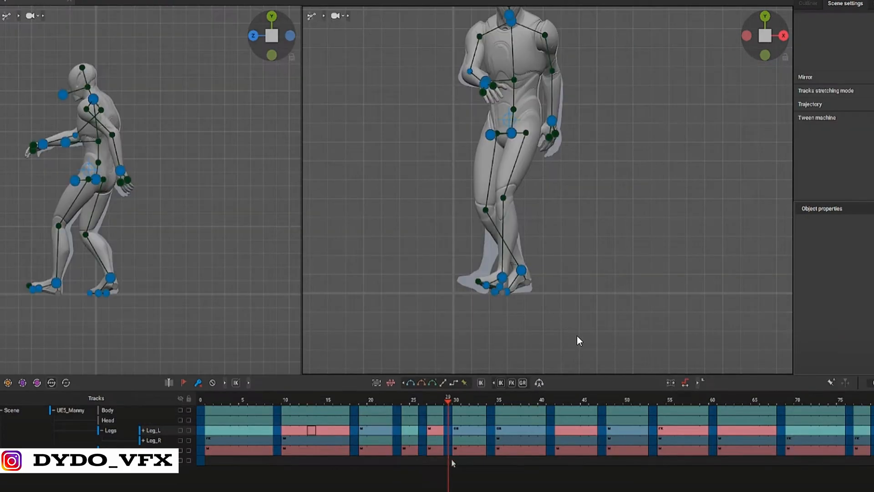
- At frame 29, shift the pelvis and upper body slightly upward and toward the character's right
{"action": "mouse_move", "coordinate": [452, 459]}
{"action": "left_mouse_down"}
{"action": "mouse_move", "coordinate": [434, 459]}
{"action": "mouse_move", "coordinate": [450, 463]}
{"action": "left_mouse_up"}
{"action": "left_click_drag", "start_coordinate": [566, 44], "coordinate": [460, 148]}
{"action": "left_click_drag", "start_coordinate": [511, 133], "coordinate": [503, 130]}
- Raise the pelvis and upper body toward the character's right at frame 34, and check the motion through frame 42
{"action": "left_click_drag", "start_coordinate": [443, 410], "coordinate": [491, 409]}
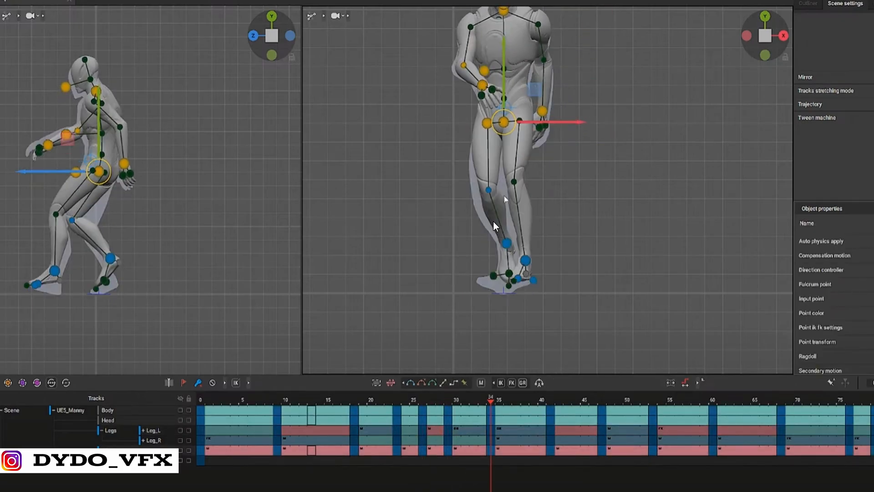
{"action": "left_click_drag", "start_coordinate": [504, 122], "coordinate": [491, 101]}
{"action": "left_click_drag", "start_coordinate": [488, 405], "coordinate": [558, 437]}
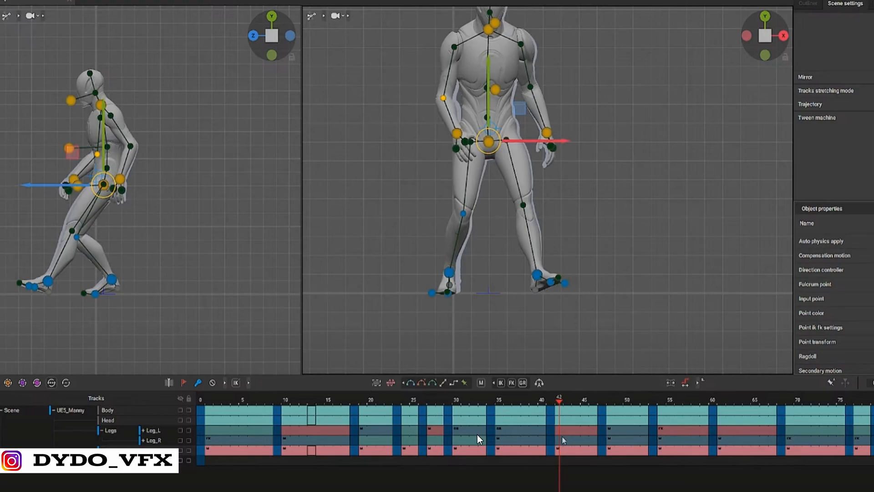
- Change the interpolation type of the right leg's interval starting at frame 42 and play back the walk
{"action": "left_click", "coordinate": [560, 440]}
{"action": "left_click", "coordinate": [433, 383]}
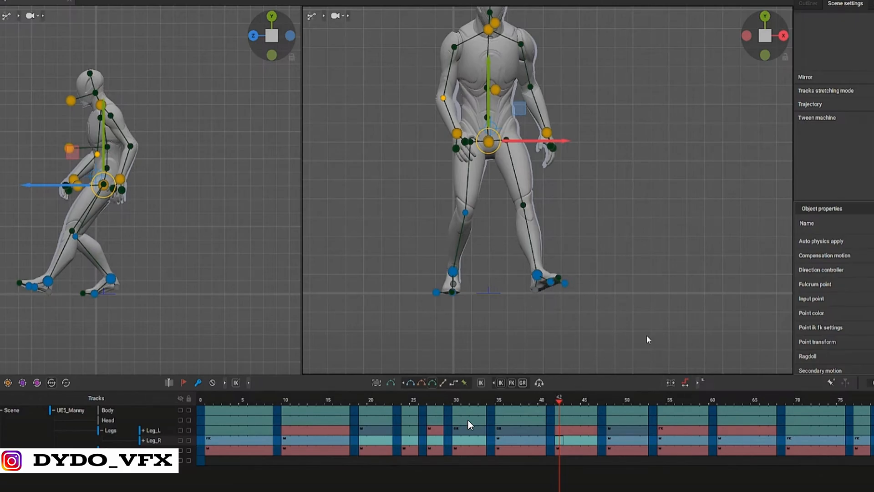
{"action": "scroll", "coordinate": [561, 192], "scroll_direction": "down", "scroll_amount": 3}
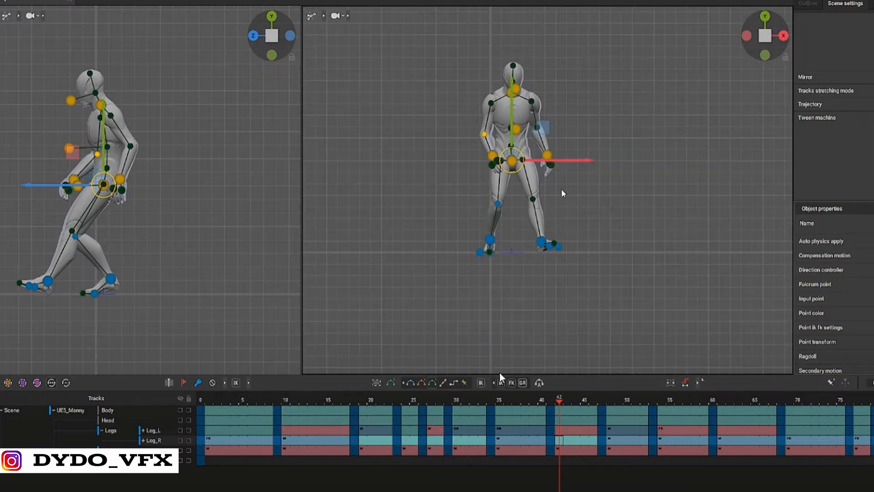
{"action": "middle_click_drag", "start_coordinate": [562, 193], "coordinate": [564, 246]}
{"action": "scroll", "coordinate": [564, 246], "scroll_direction": "up", "scroll_amount": 2}
{"action": "key", "text": "space"}
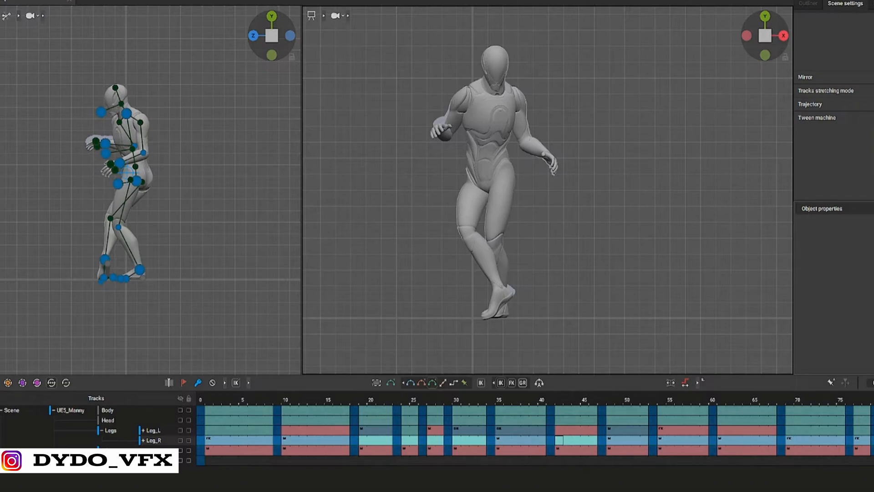
- Adjust the interpolation of the leg tracks, setting the right leg's intervals to IK, while reviewing the playback
{"action": "key", "text": "Up"}
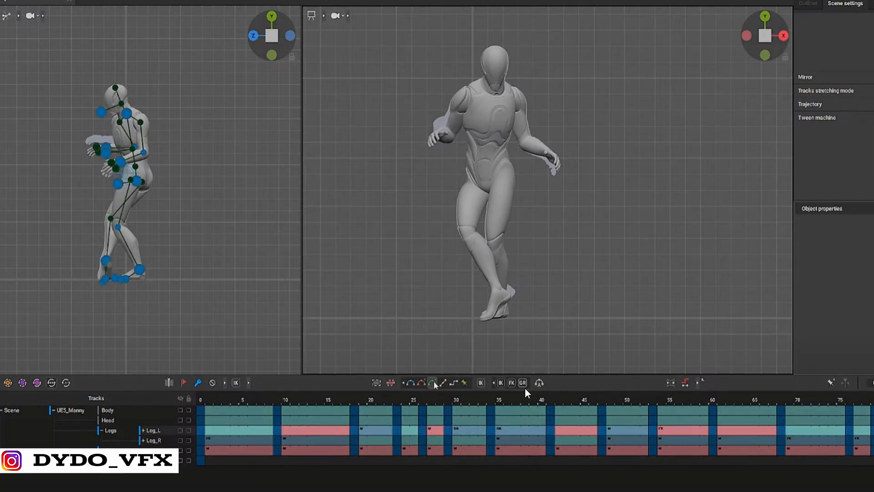
{"action": "key", "text": "space"}
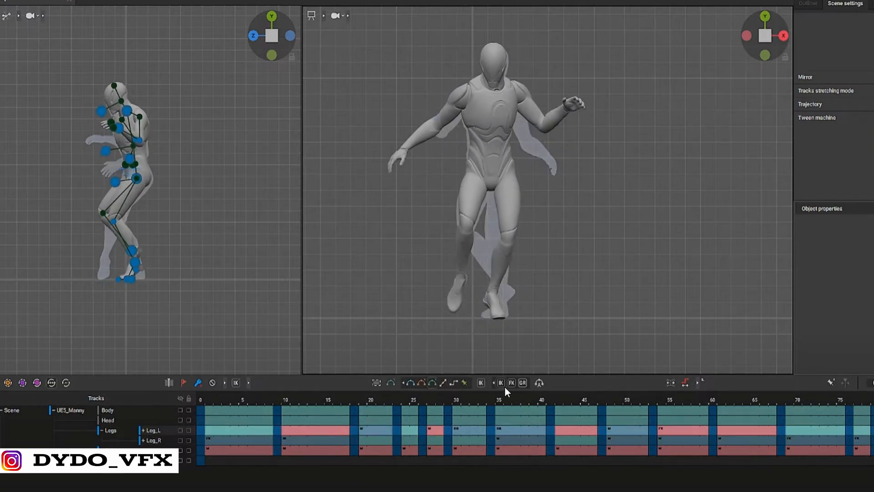
{"action": "key", "text": "Down"}
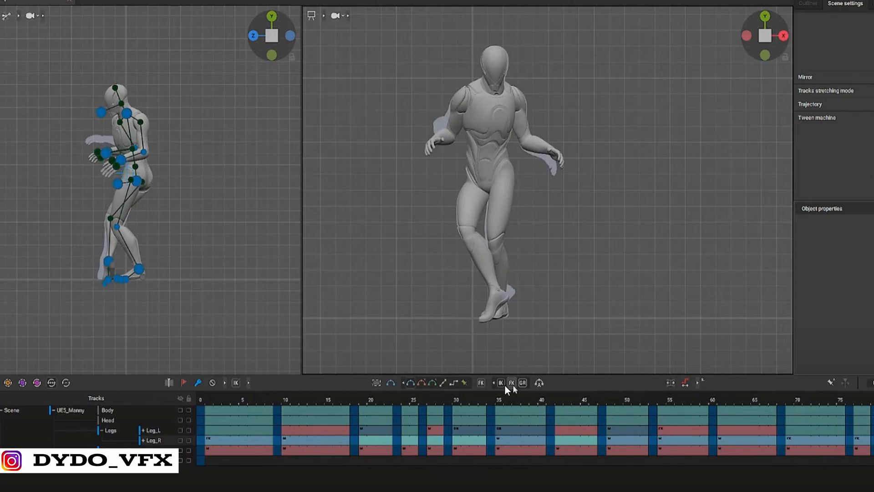
{"action": "left_click", "coordinate": [504, 384]}
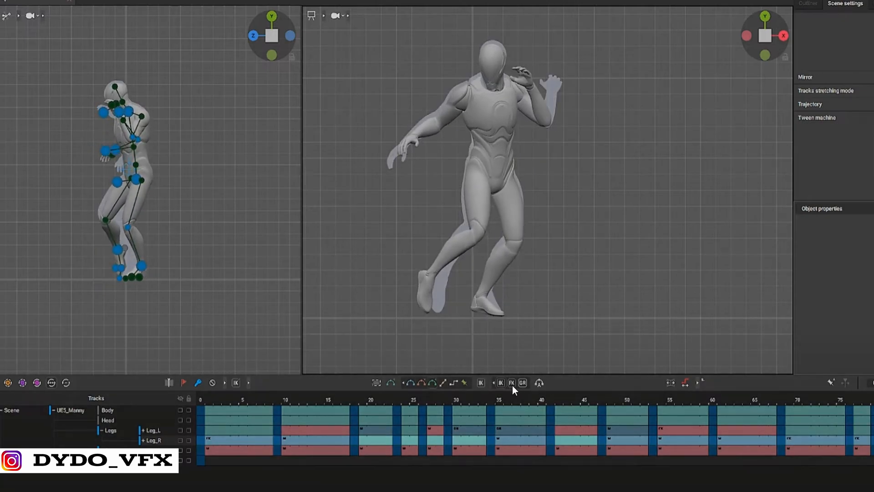
{"action": "key", "text": "Up"}
{"action": "key", "text": "Up"}
{"action": "key", "text": "Up"}
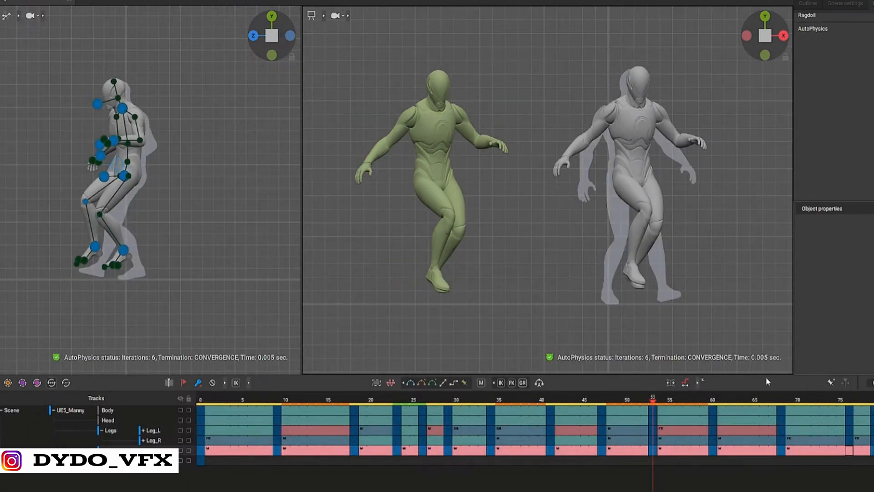
- Scrub and play the walk with AutoPhysics enabled to compare the simulated green figure with the keyed character
{"action": "left_click_drag", "start_coordinate": [653, 403], "coordinate": [586, 405]}
{"action": "key", "text": "space"}
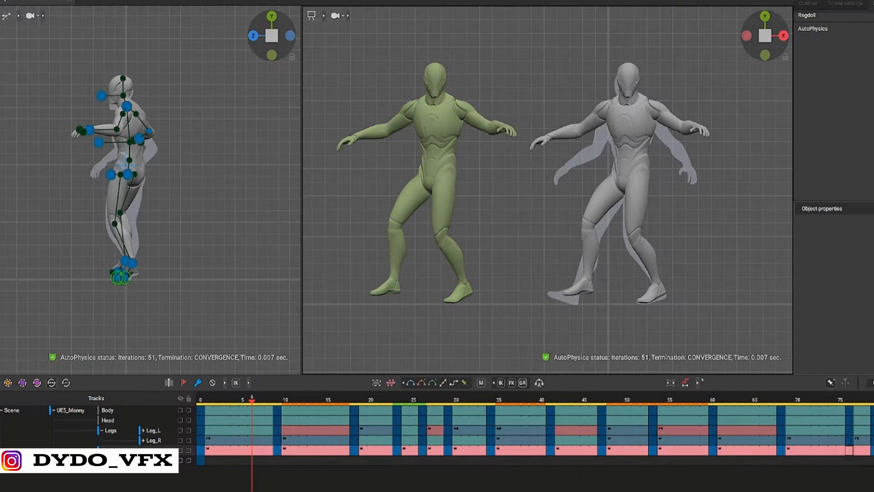
{"action": "scroll", "coordinate": [559, 242], "scroll_direction": "up", "scroll_amount": 3}
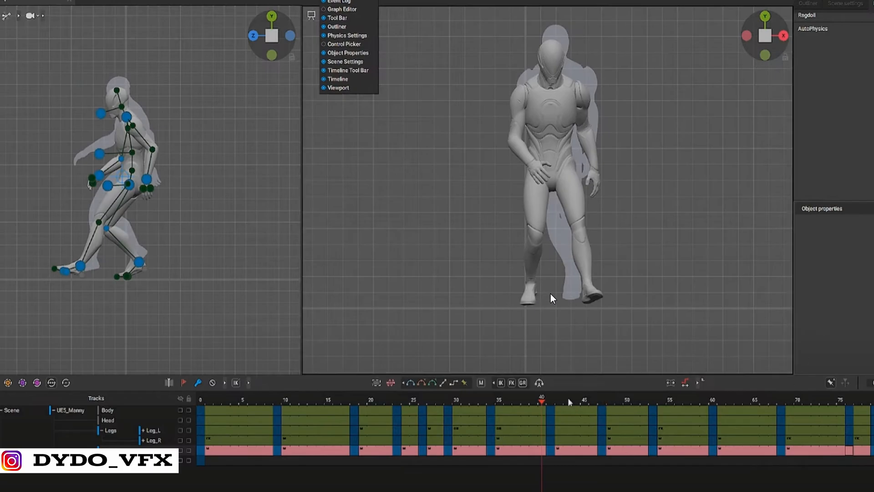
- Return to frame 0, show the rig's point controllers and unhide the finger controllers on both hands
{"action": "left_click_drag", "start_coordinate": [541, 401], "coordinate": [157, 407]}
{"action": "scroll", "coordinate": [574, 179], "scroll_direction": "up", "scroll_amount": 4}
{"action": "key", "text": "p"}
{"action": "scroll", "coordinate": [420, 146], "scroll_direction": "up", "scroll_amount": 4}
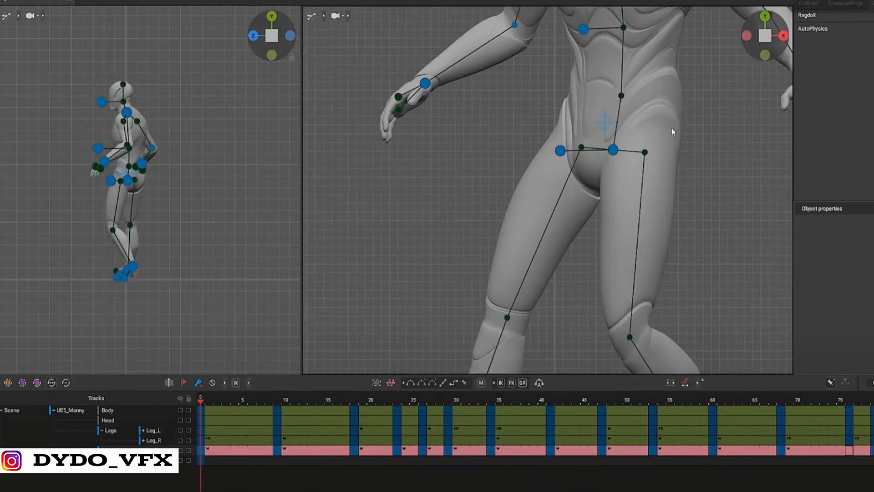
{"action": "middle_click_drag", "start_coordinate": [671, 127], "coordinate": [720, 137]}
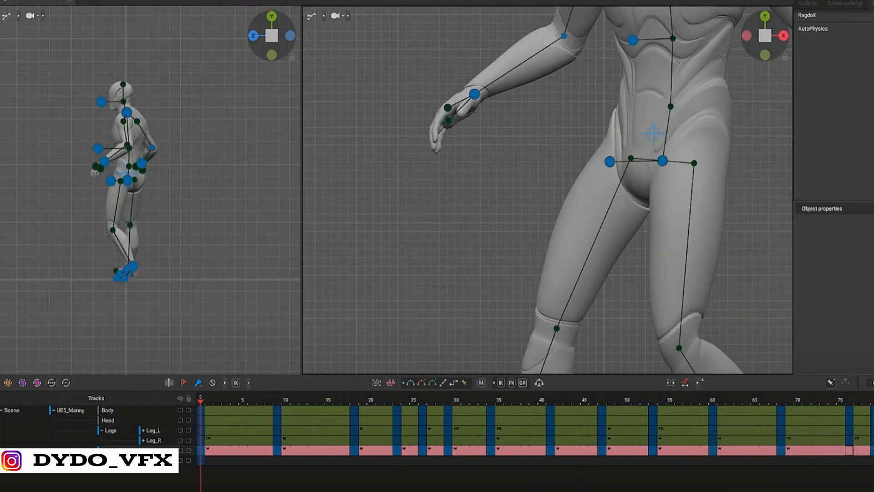
{"action": "key", "text": "alt+h"}
{"action": "key", "text": "p"}
{"action": "key", "text": "p"}
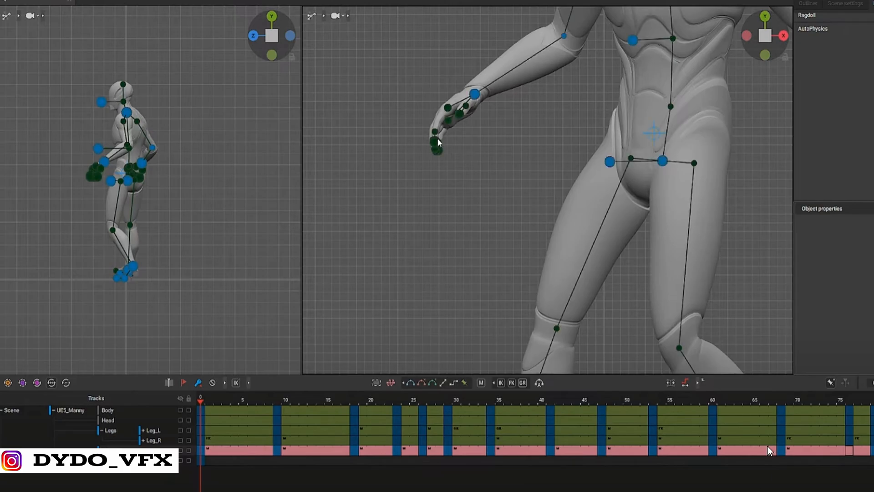
- Get a close view of the character's right hand, select a finger controller there, and turn to the left hand's fingers
{"action": "right_click_drag", "start_coordinate": [693, 69], "coordinate": [350, 107]}
{"action": "left_click_drag", "start_coordinate": [416, 72], "coordinate": [420, 74]}
{"action": "scroll", "coordinate": [420, 75], "scroll_direction": "up", "scroll_amount": 3}
{"action": "middle_click_drag", "start_coordinate": [428, 103], "coordinate": [506, 180]}
{"action": "left_click", "coordinate": [504, 181]}
{"action": "right_click_drag", "start_coordinate": [505, 180], "coordinate": [530, 147]}
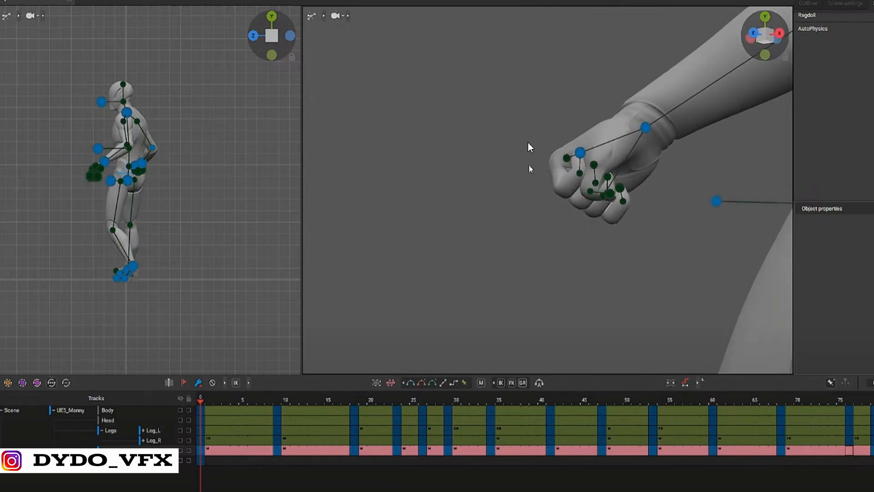
{"action": "left_click", "coordinate": [580, 153]}
{"action": "key", "text": "f"}
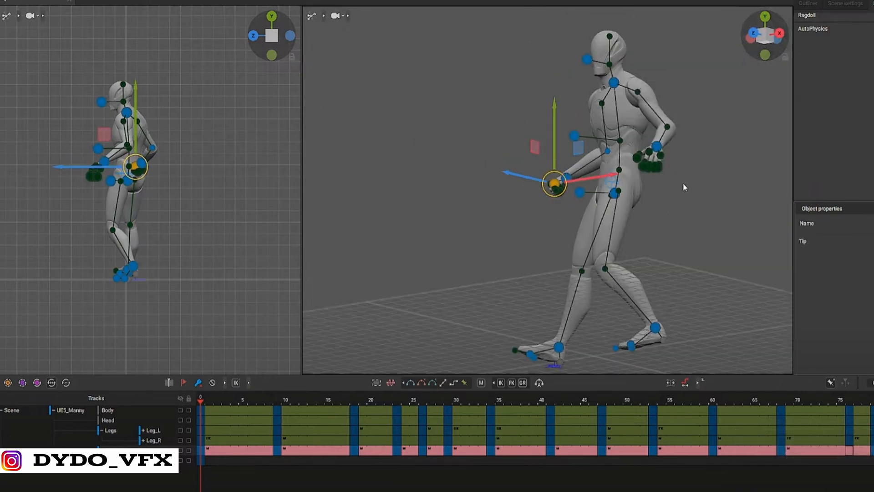
{"action": "right_click_drag", "start_coordinate": [581, 286], "coordinate": [725, 280]}
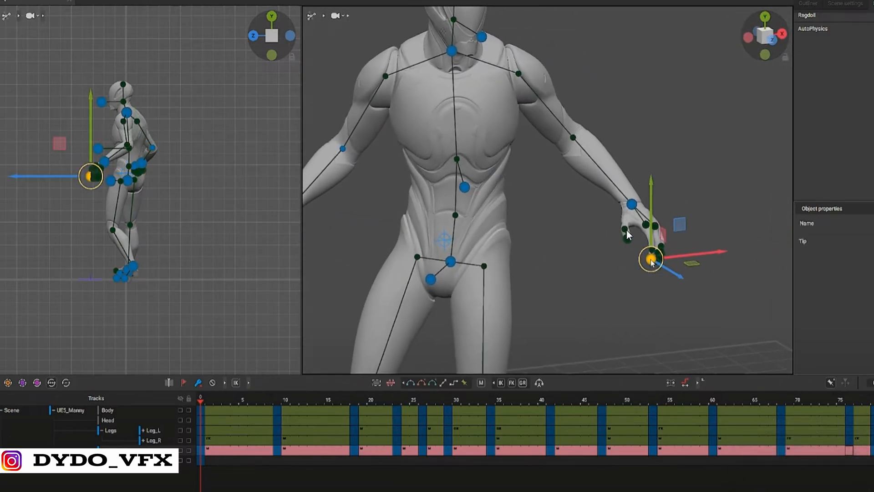